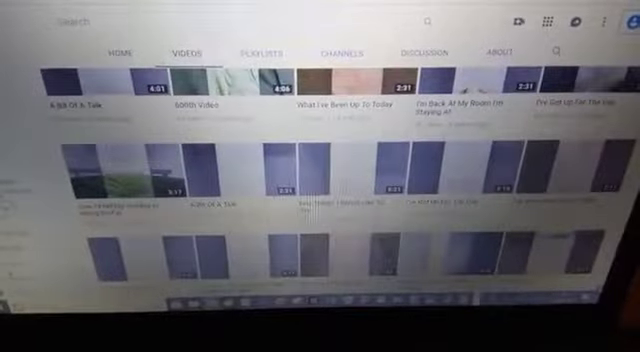
scroll(350, 200, down, 1)
scroll(350, 200, down, 1)
scroll(350, 200, down, 1)
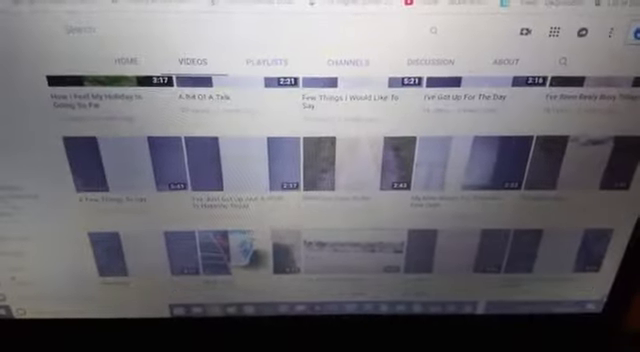